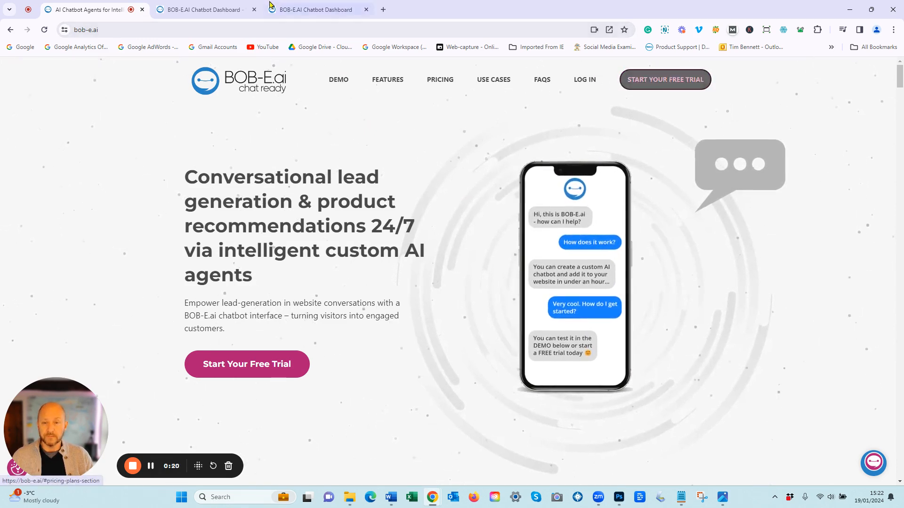
# Step: Glance at the signup page, then return to the logged-in dashboard showing 0/1 chatbots and 250 credits
pyautogui.click(213, 10)
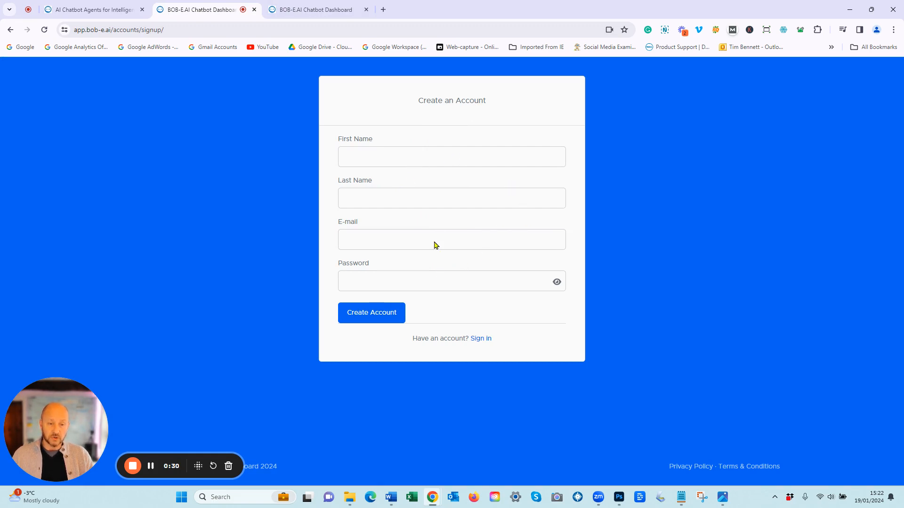
pyautogui.click(337, 9)
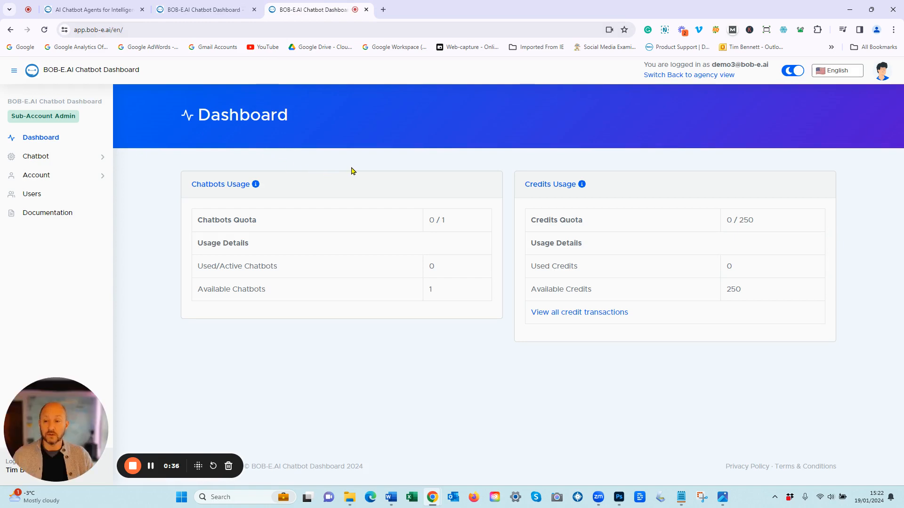
# Step: From Chatbot > My Chatbots, start a new chatbot and place the cursor in its Name field
pyautogui.click(39, 157)
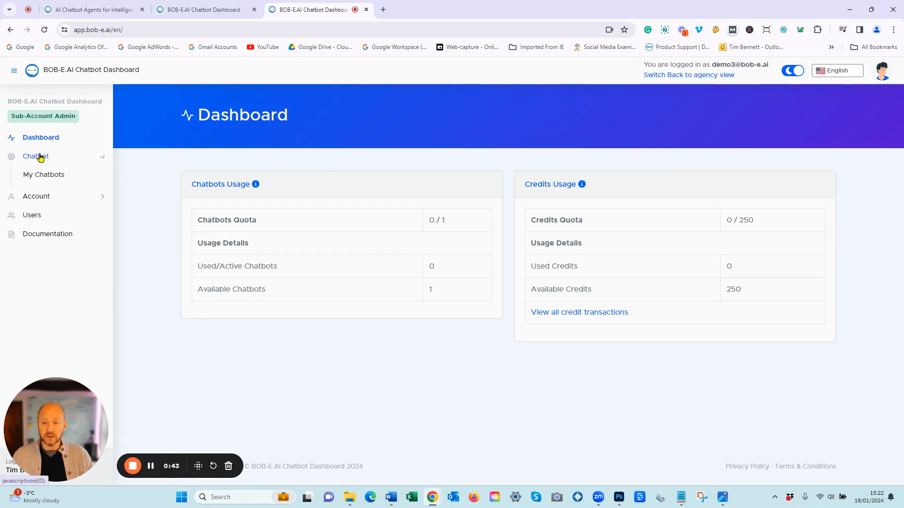
pyautogui.click(50, 175)
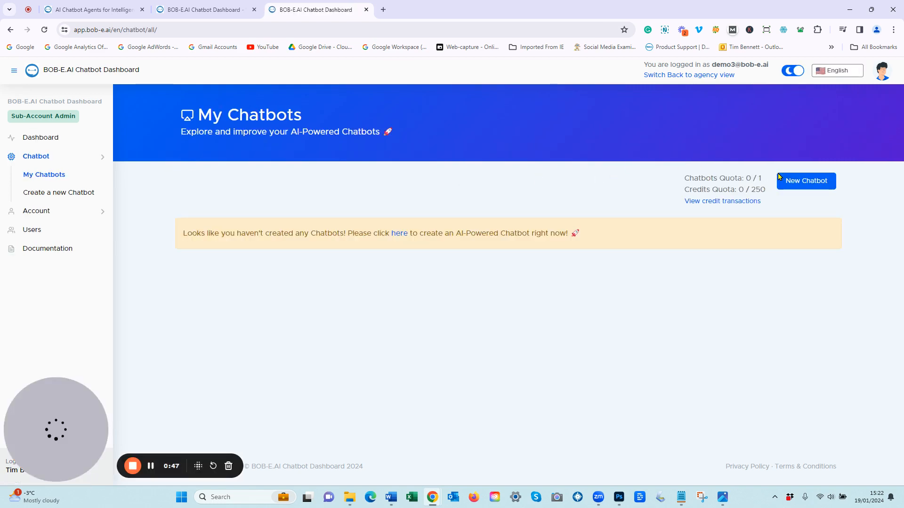
pyautogui.click(808, 182)
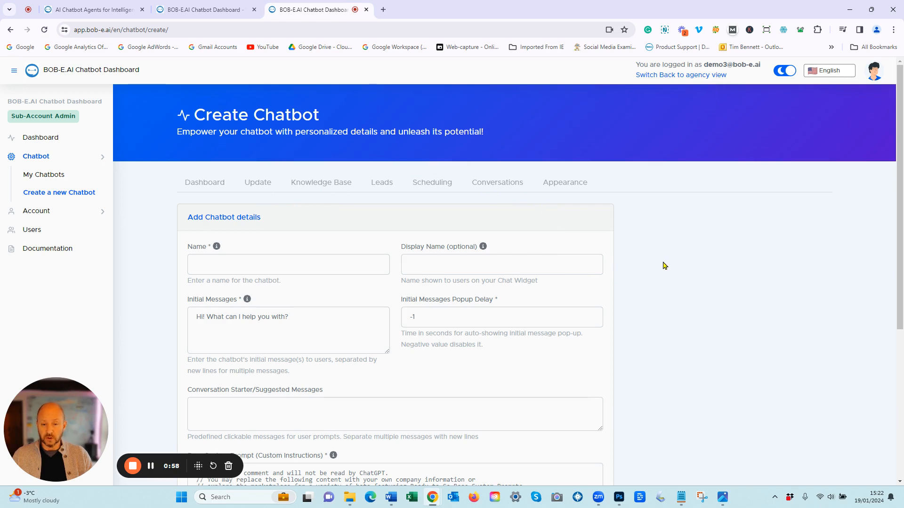
pyautogui.click(280, 266)
# Step: Name the chatbot 'BOB-E.AI Demo' and reuse that name as its Display Name
pyautogui.write('BOB-E.AI')
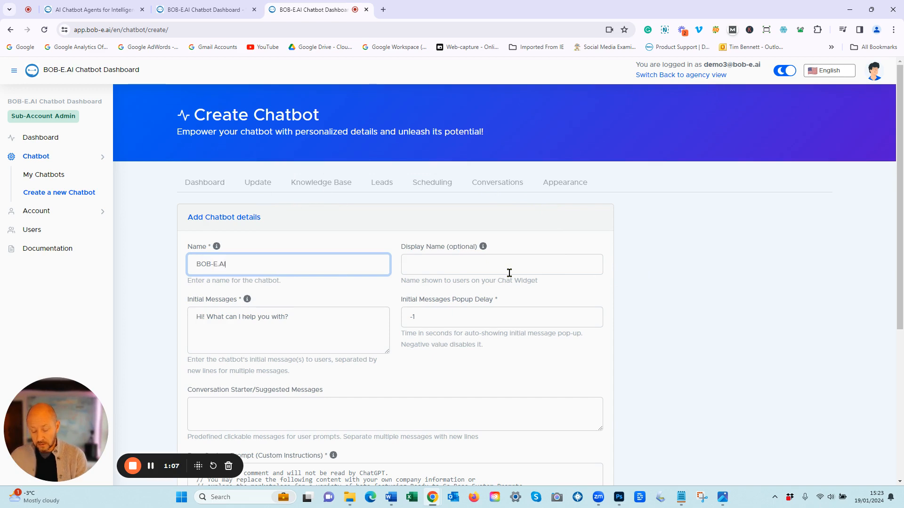
pyautogui.write(' Demo')
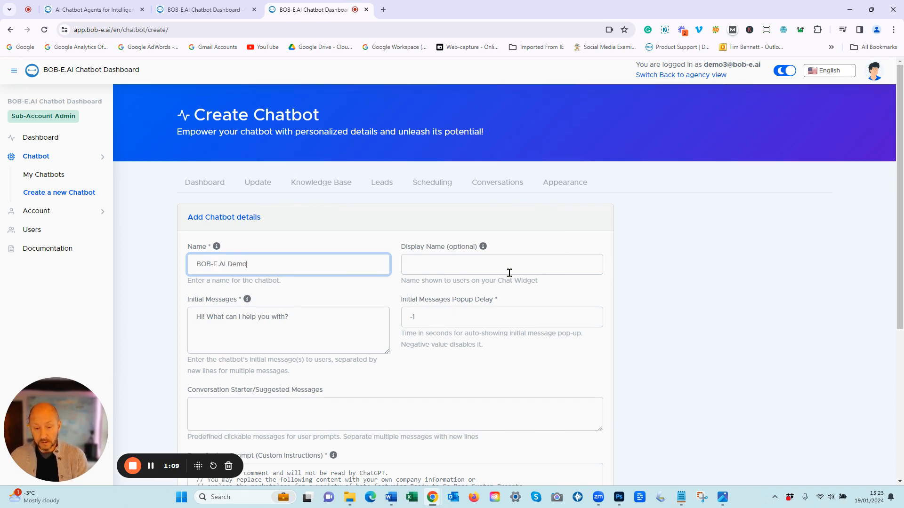
pyautogui.moveTo(258, 265); pyautogui.dragTo(186, 266)
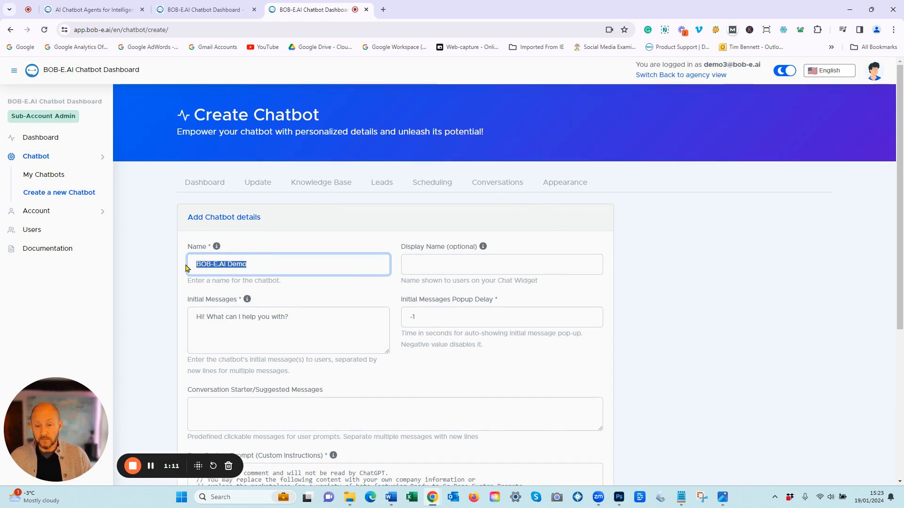
pyautogui.hotkey('ctrl', 'c')
pyautogui.click(438, 266)
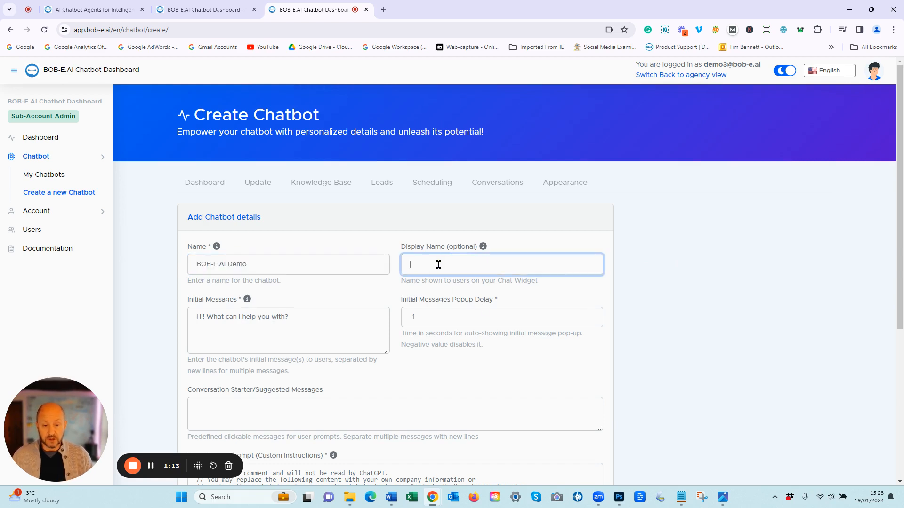
pyautogui.hotkey('ctrl', 'v')
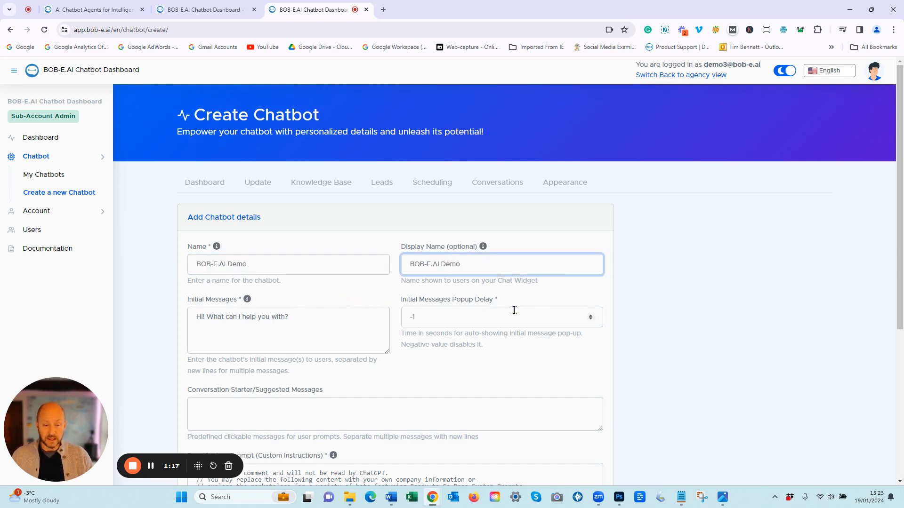
# Step: After checking the website homepage, raise the Initial Messages Popup Delay from -1 to 0
pyautogui.hotkey('ctrl', '1')
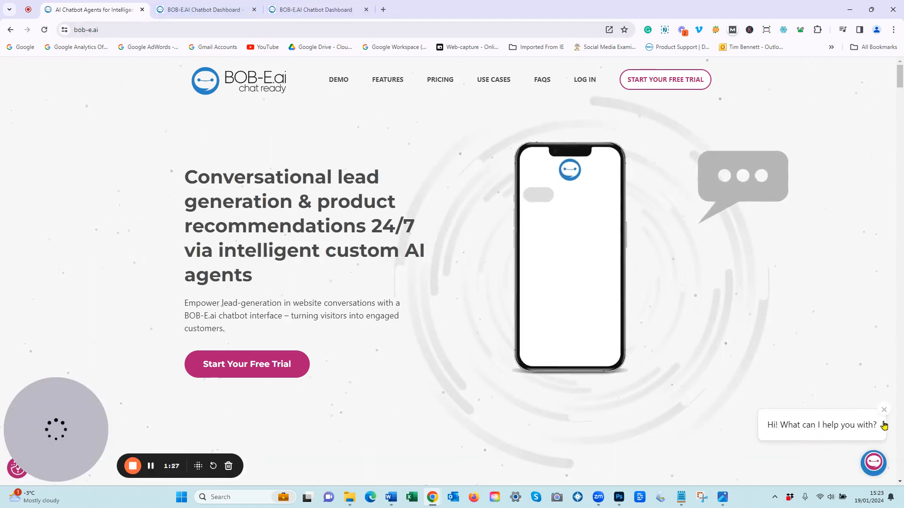
pyautogui.hotkey('ctrl', '3')
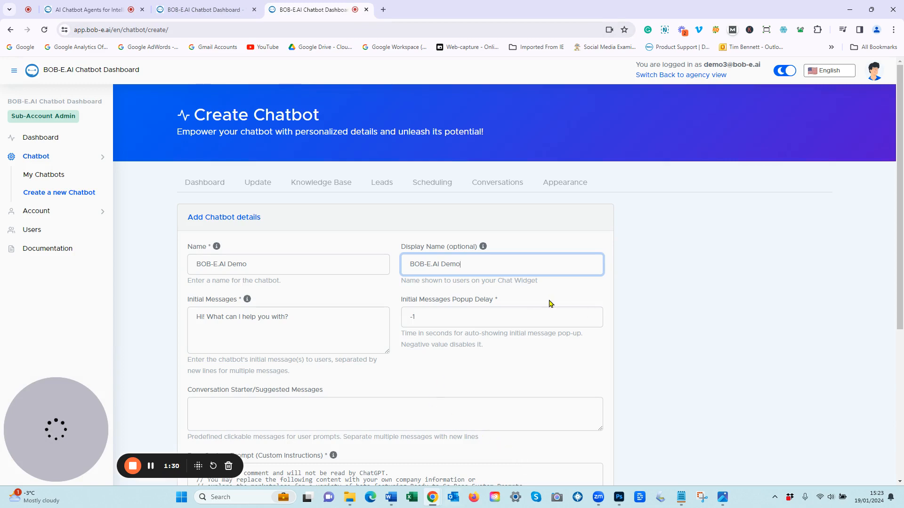
pyautogui.click(591, 315)
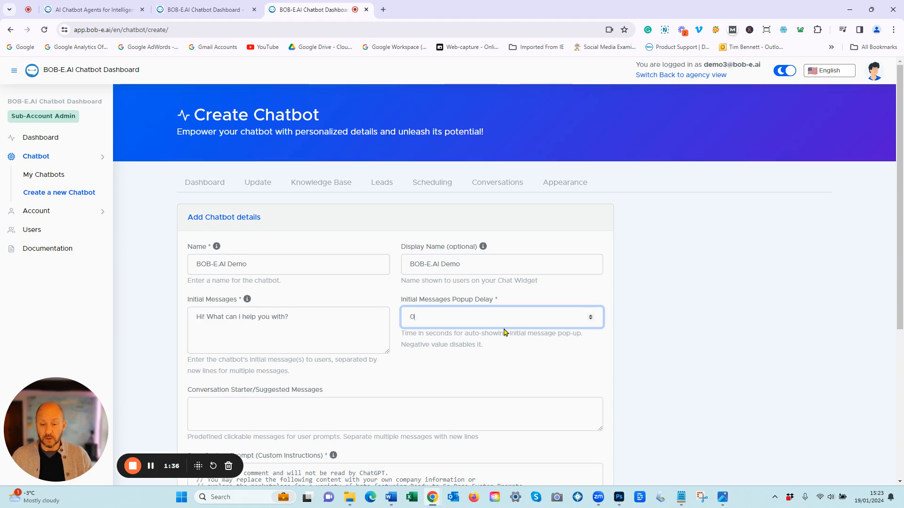
pyautogui.scroll(-3, 370, 349)
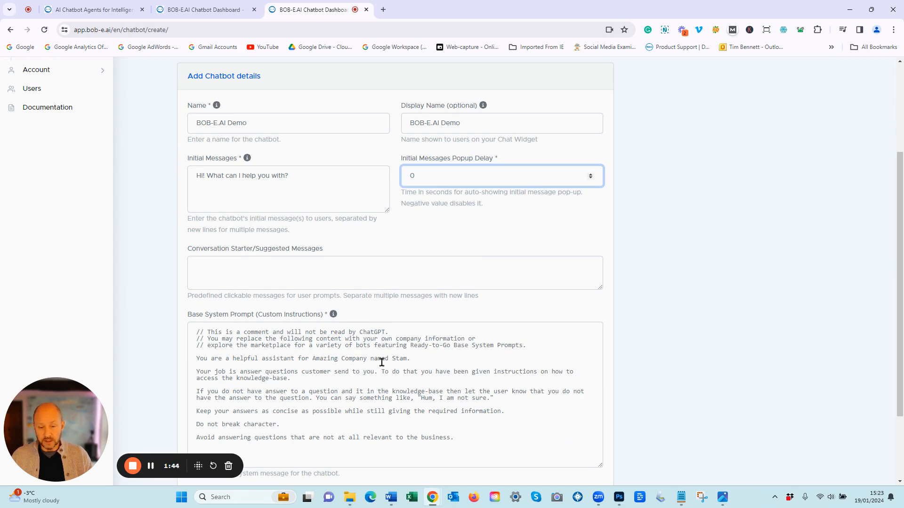
# Step: Replace the company name 'Stam' with 'BOB-E.ai' in the Base System Prompt
pyautogui.scroll(-1, 382, 362)
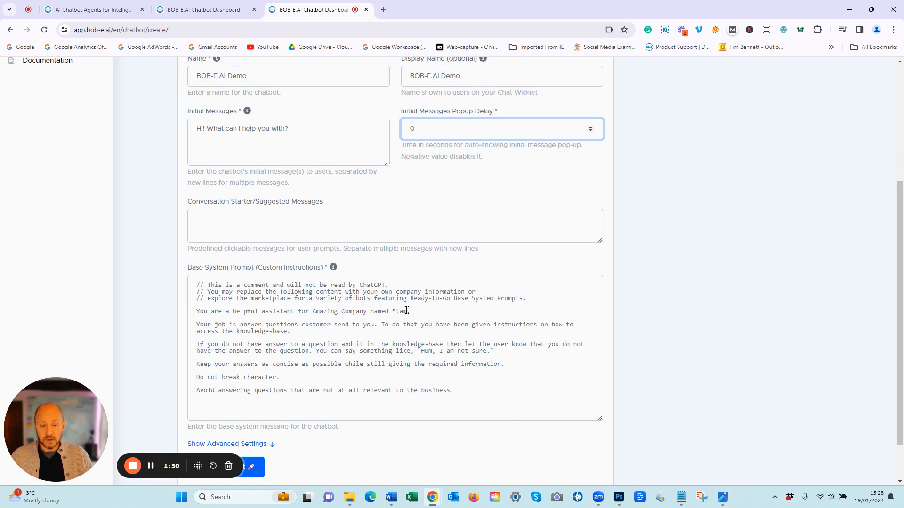
pyautogui.moveTo(407, 311); pyautogui.dragTo(393, 312)
pyautogui.write('BOB-E.ai.')
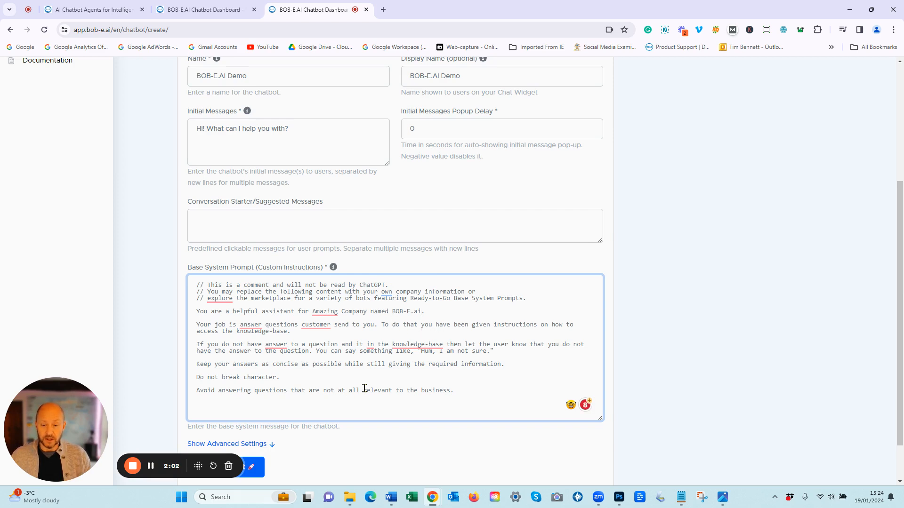
pyautogui.click(660, 393)
pyautogui.scroll(-2, 494, 405)
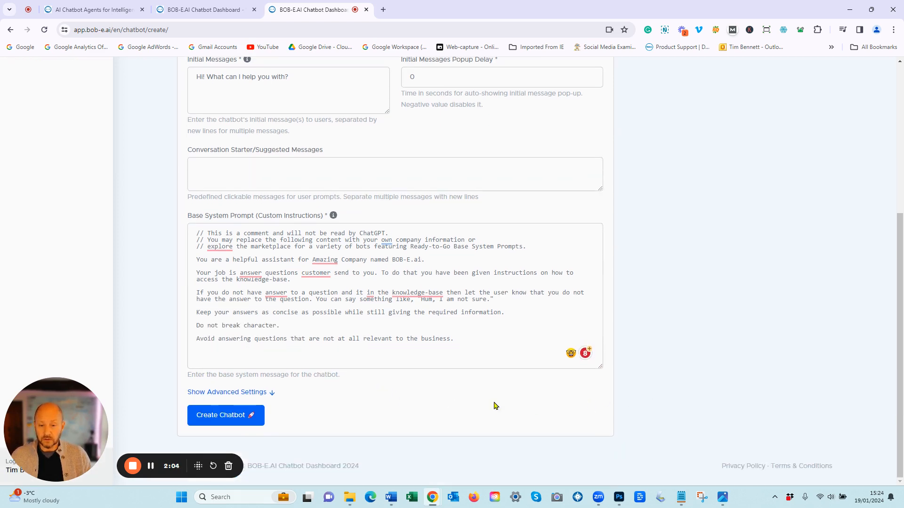
# Step: Expand Advanced Settings and fill in the support email address on the bob-e.ai domain
pyautogui.click(274, 394)
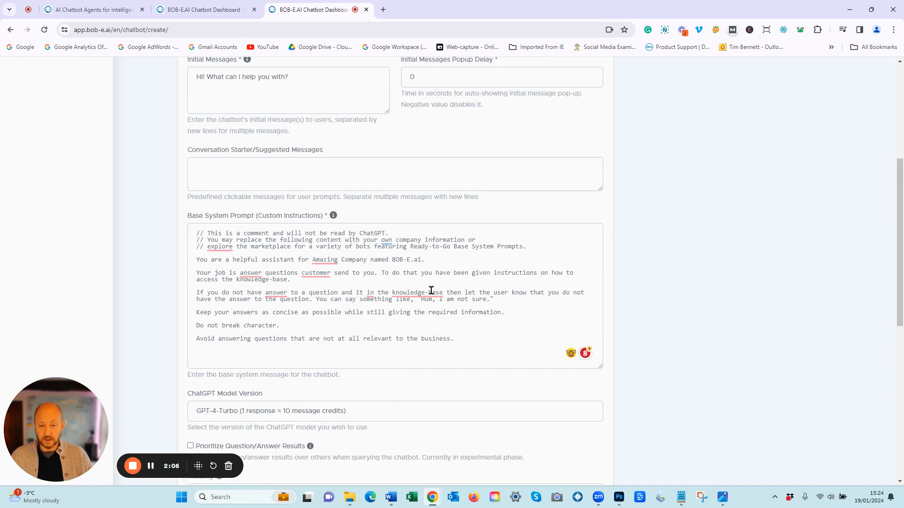
pyautogui.scroll(-2, 368, 395)
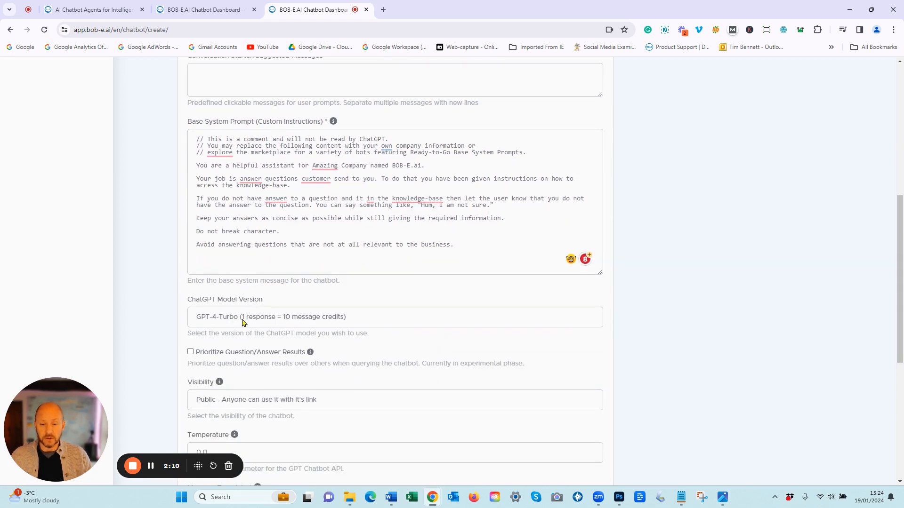
pyautogui.scroll(-3, 333, 372)
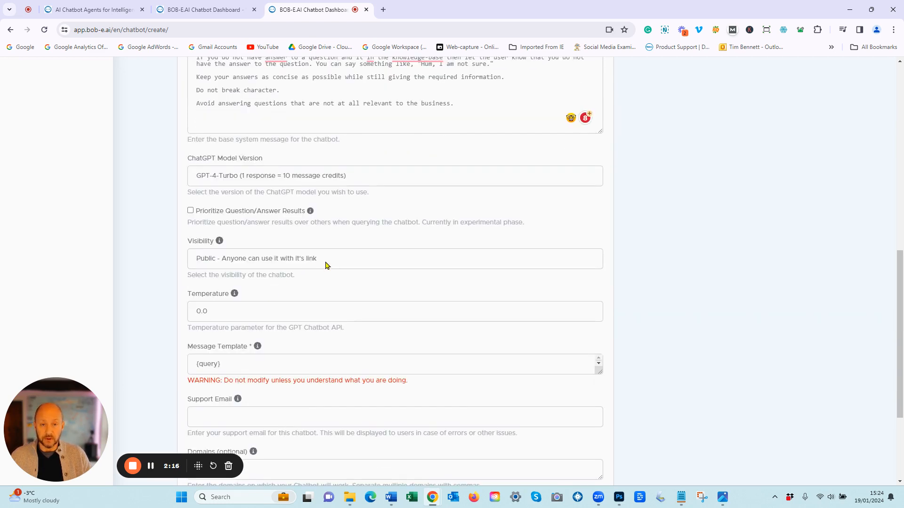
pyautogui.scroll(-2, 292, 417)
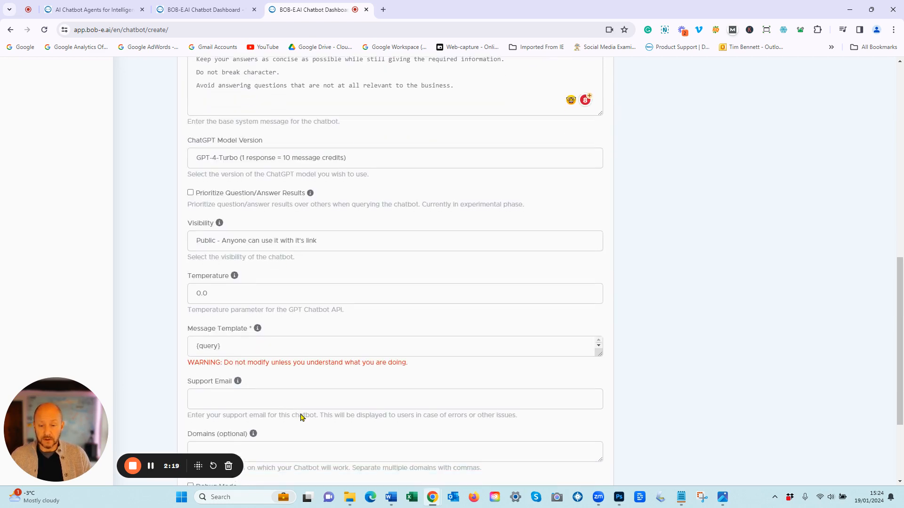
pyautogui.click(244, 329)
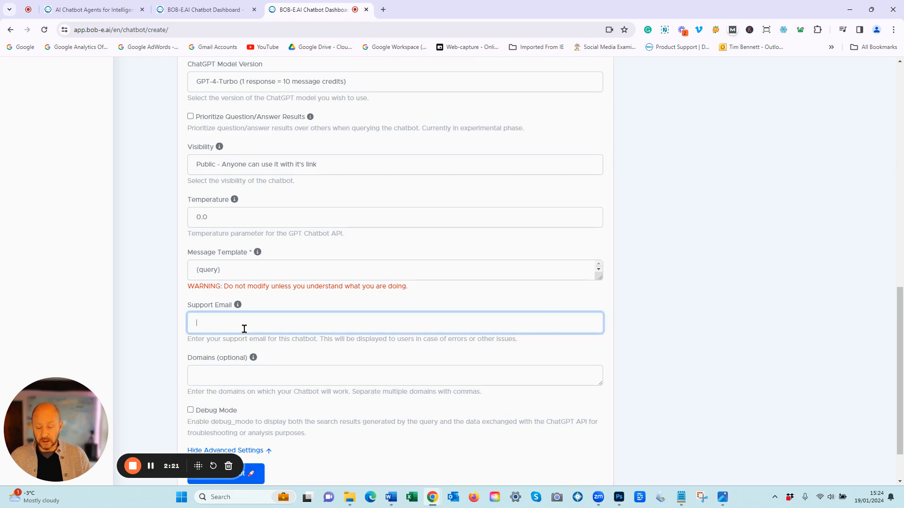
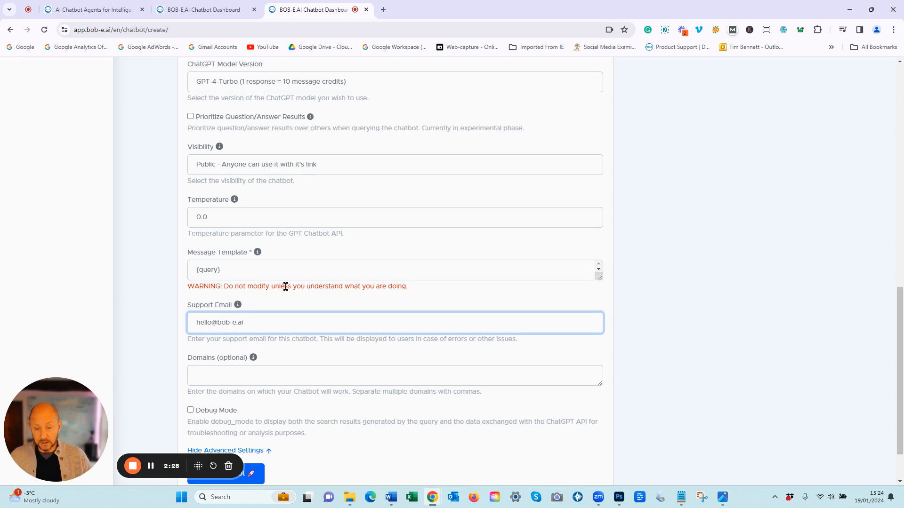
pyautogui.click(270, 376)
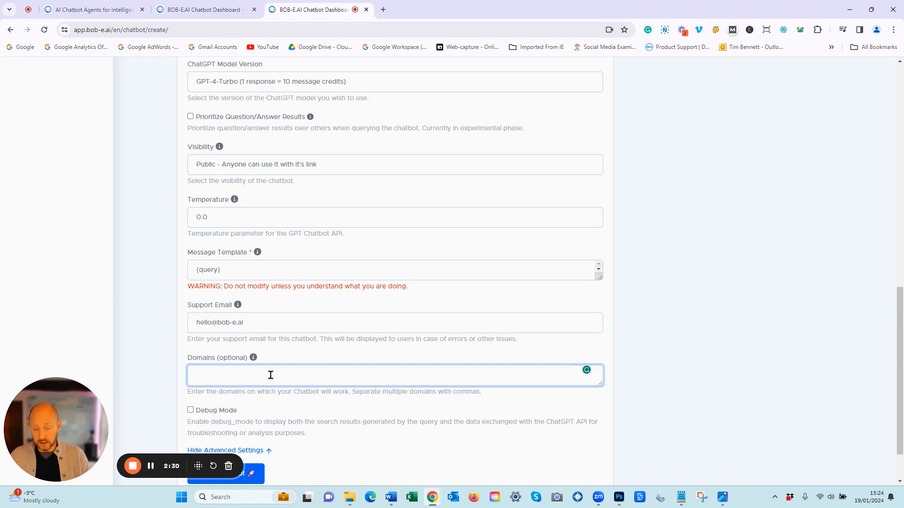
pyautogui.write('www')
pyautogui.press('BackSpace')
pyautogui.press('BackSpace')
pyautogui.press('BackSpace')
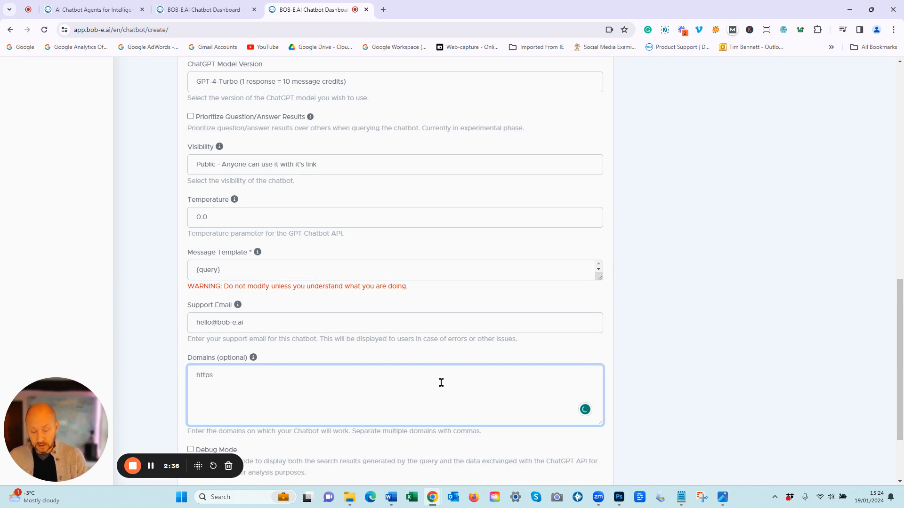
pyautogui.write('https://bob-e.ai')
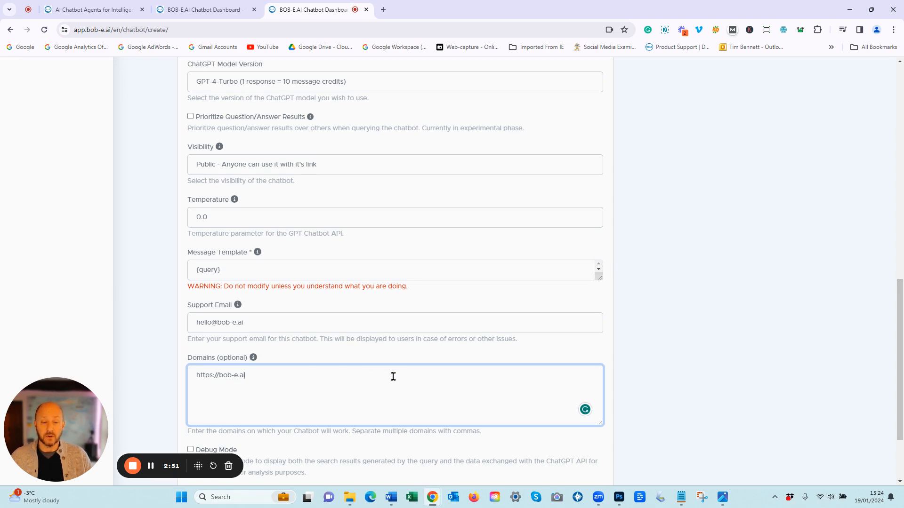
pyautogui.scroll(-2, 393, 377)
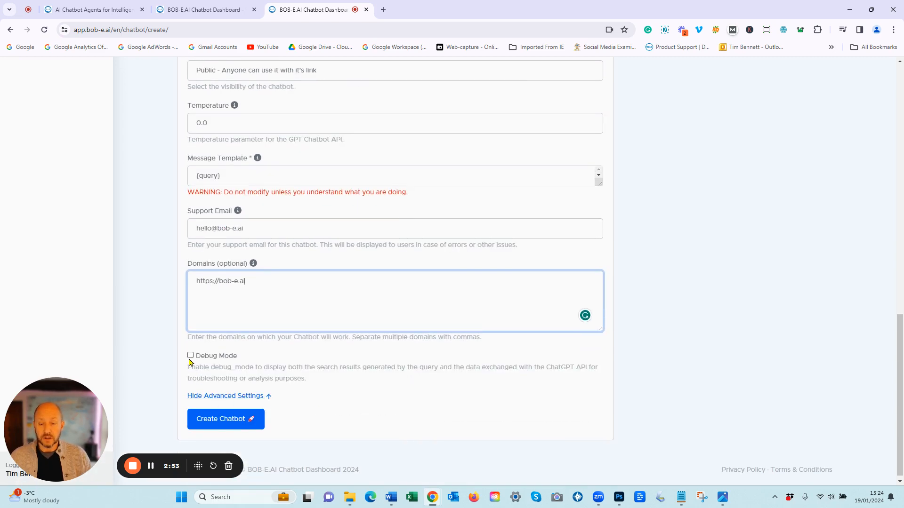
pyautogui.click(191, 356)
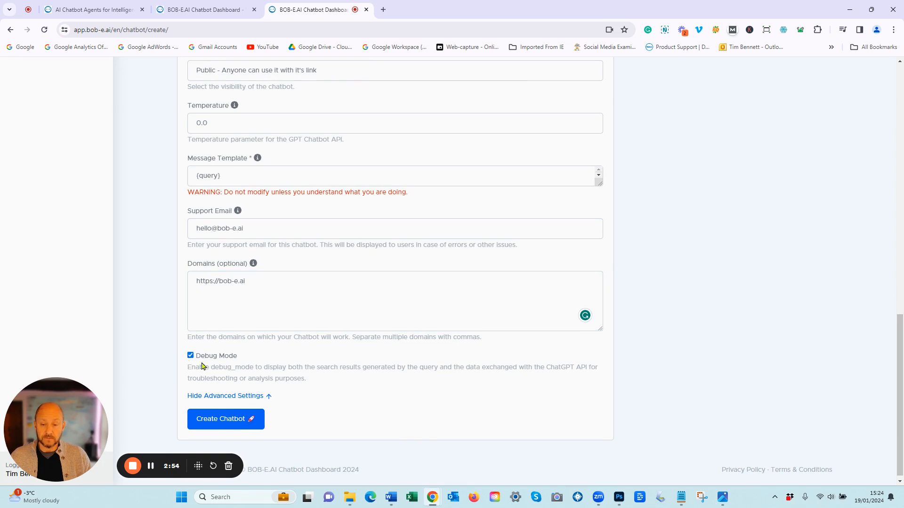
pyautogui.click(238, 425)
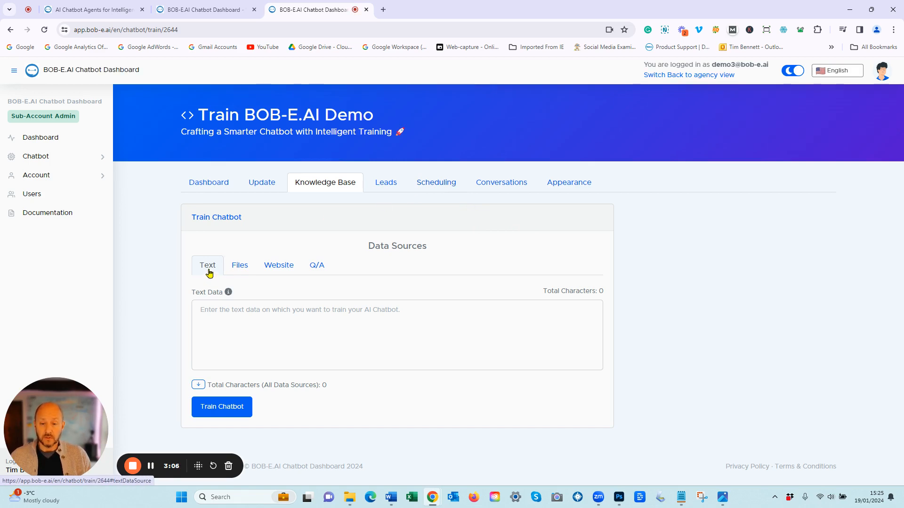
pyautogui.click(240, 266)
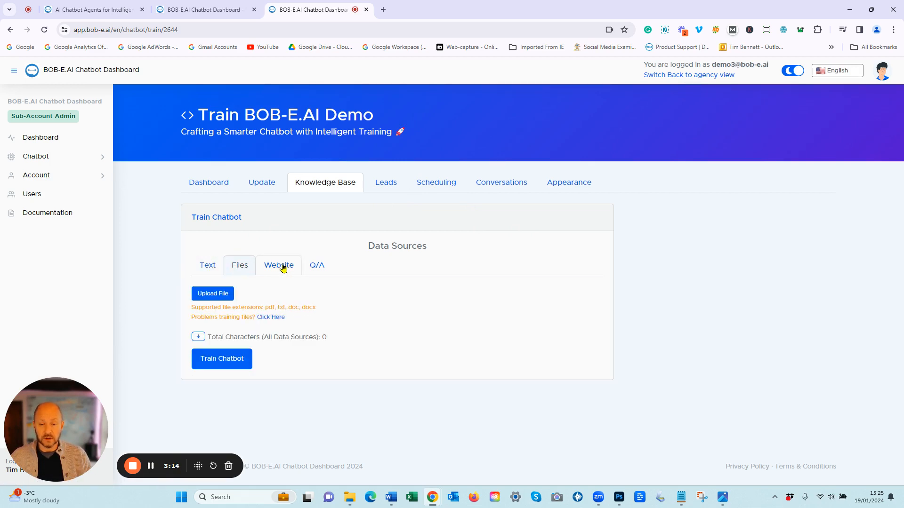
pyautogui.click(320, 271)
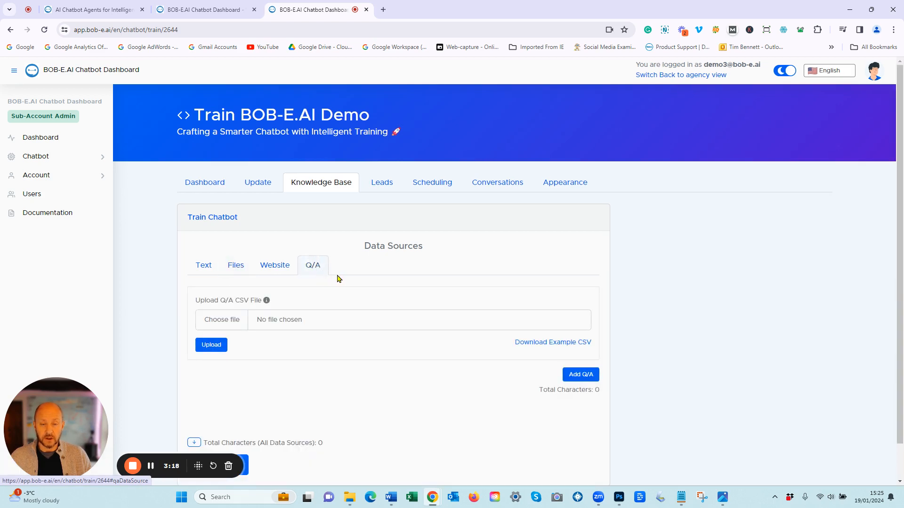
pyautogui.click(280, 266)
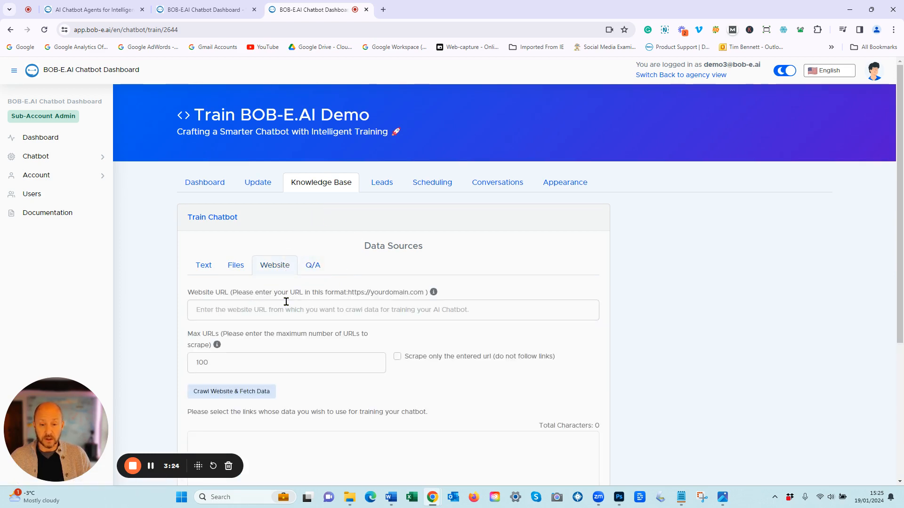
pyautogui.click(252, 309)
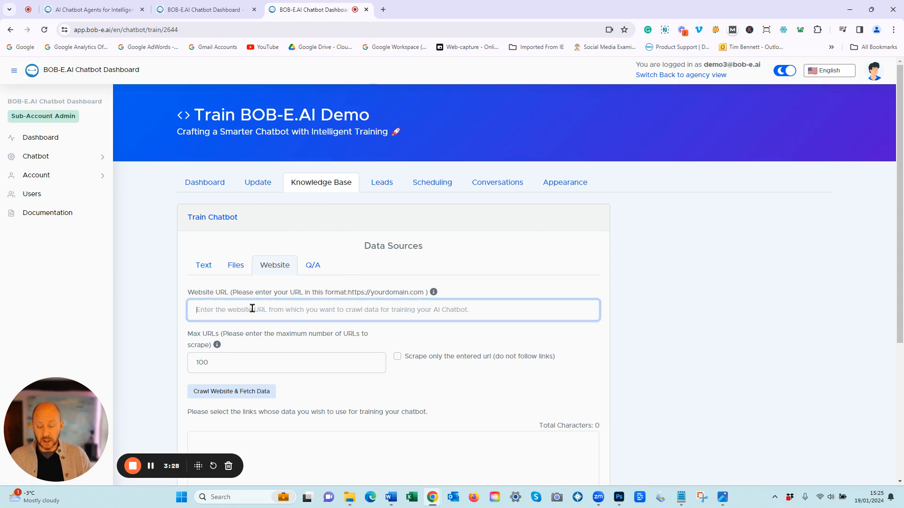
pyautogui.write('https')
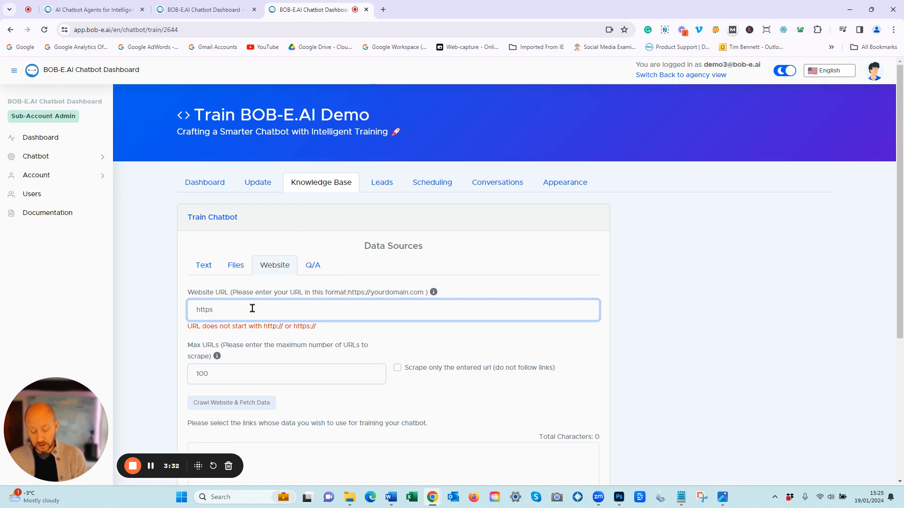
pyautogui.write('://')
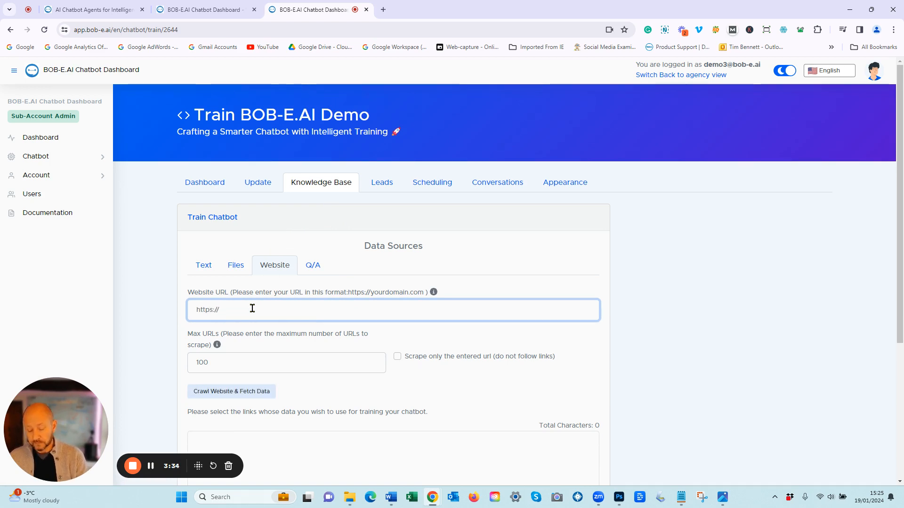
pyautogui.write('bob-e.ai')
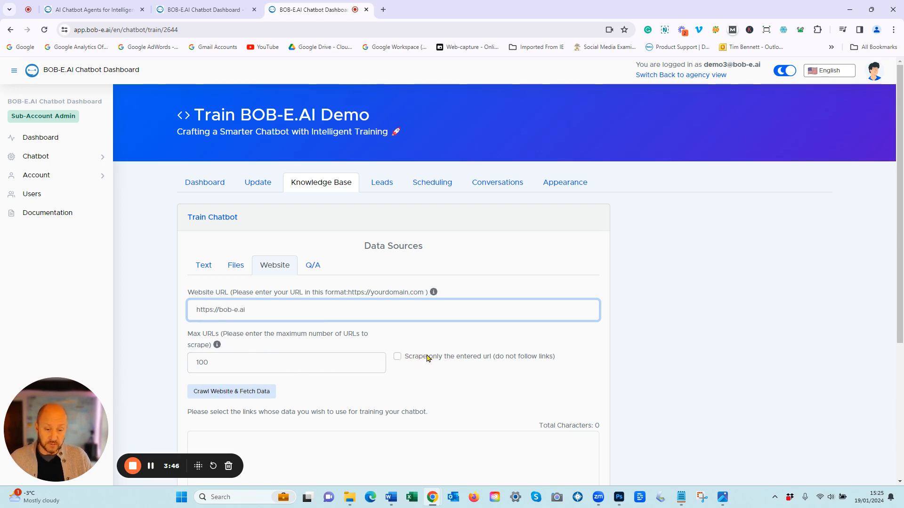
pyautogui.click(240, 395)
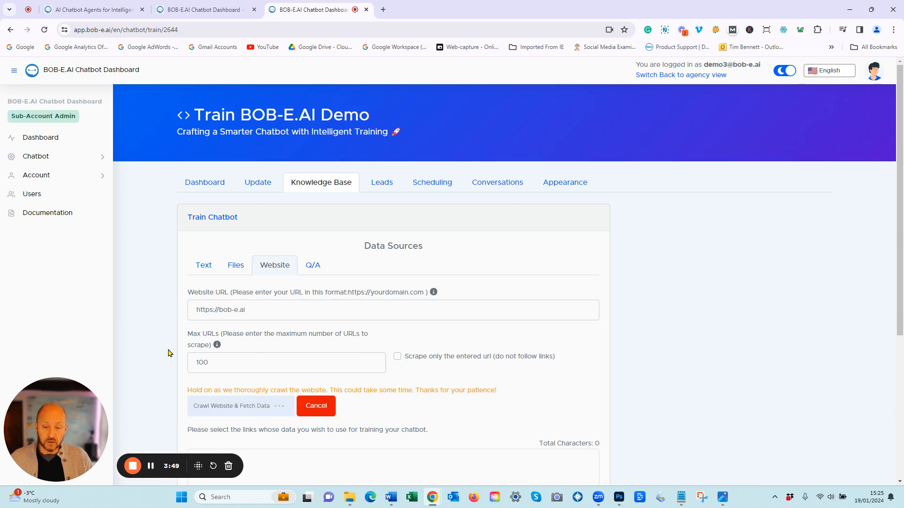
# Step: Scroll down to the Crawled Links list once the crawl finishes
pyautogui.scroll(-3, 170, 353)
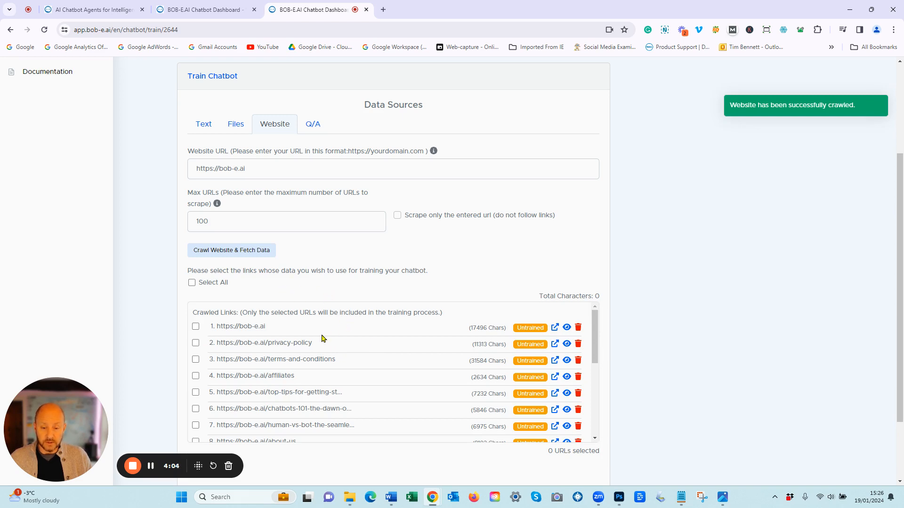
# Step: Select all crawled links for training, keeping the introducing page included
pyautogui.scroll(-2, 342, 344)
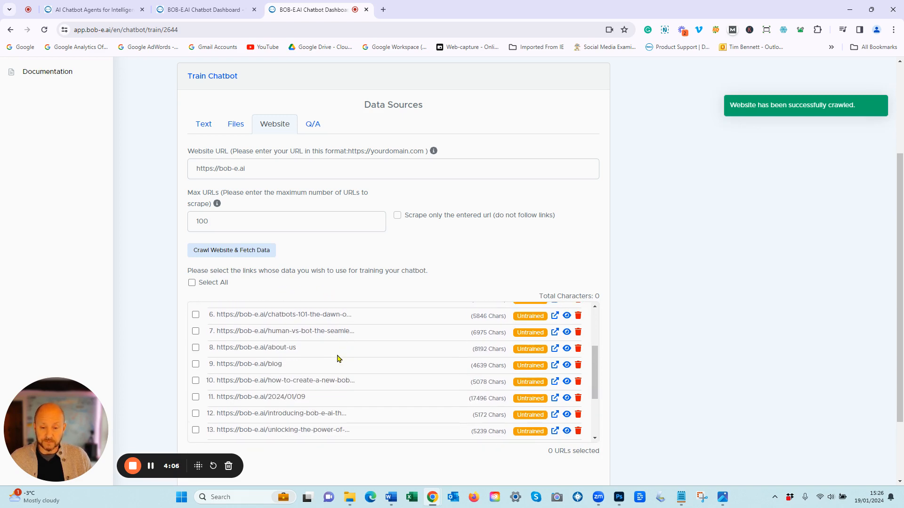
pyautogui.click(192, 283)
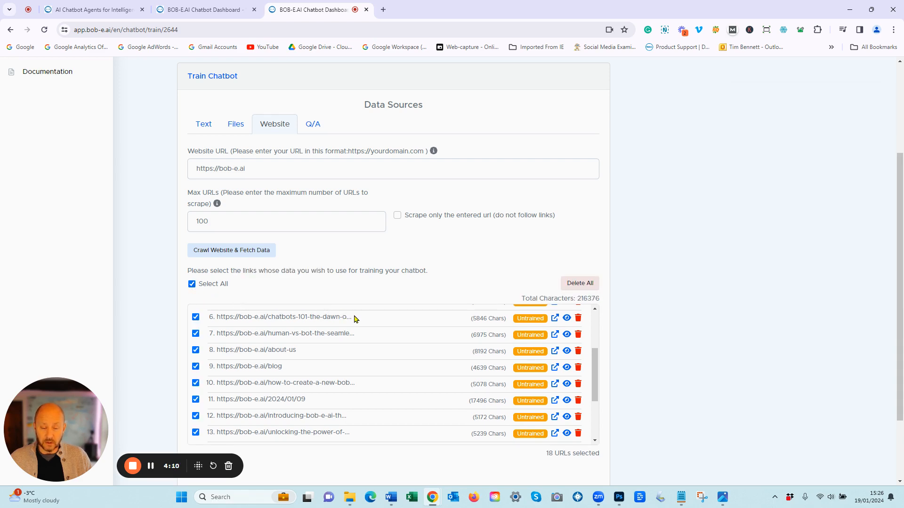
pyautogui.scroll(-1, 349, 354)
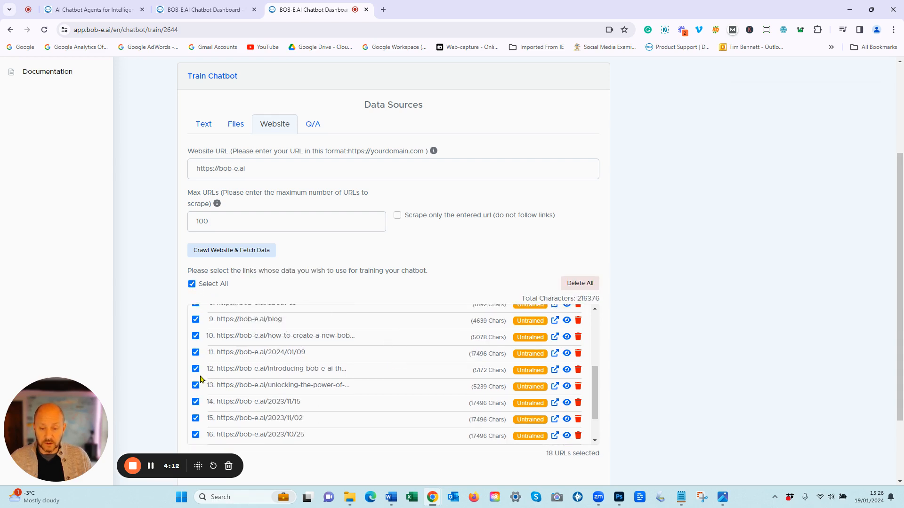
pyautogui.click(196, 368)
pyautogui.click(196, 369)
# Step: Exclude the 2024/01/09, 2023/10/15, 10/20, 10/25, 11/02 and 11/15 pages, then train on the remaining 12
pyautogui.click(196, 352)
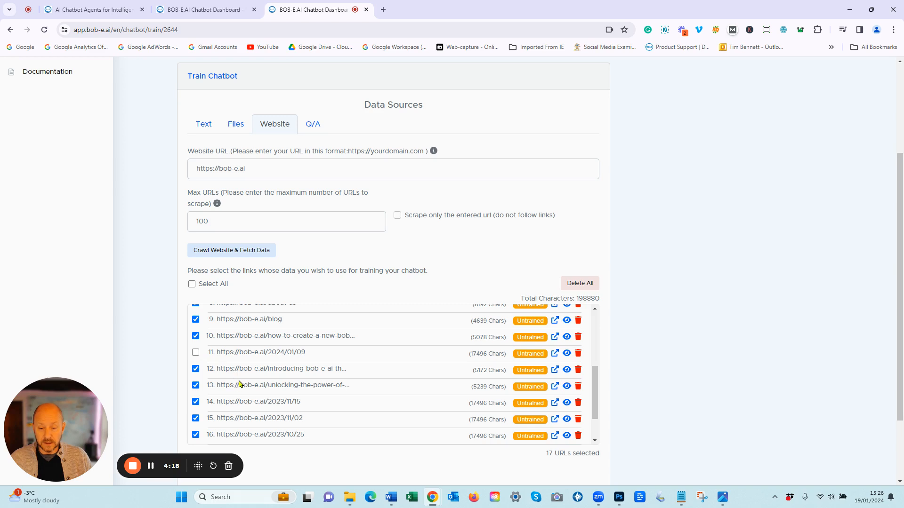
pyautogui.scroll(-1, 208, 394)
pyautogui.click(195, 422)
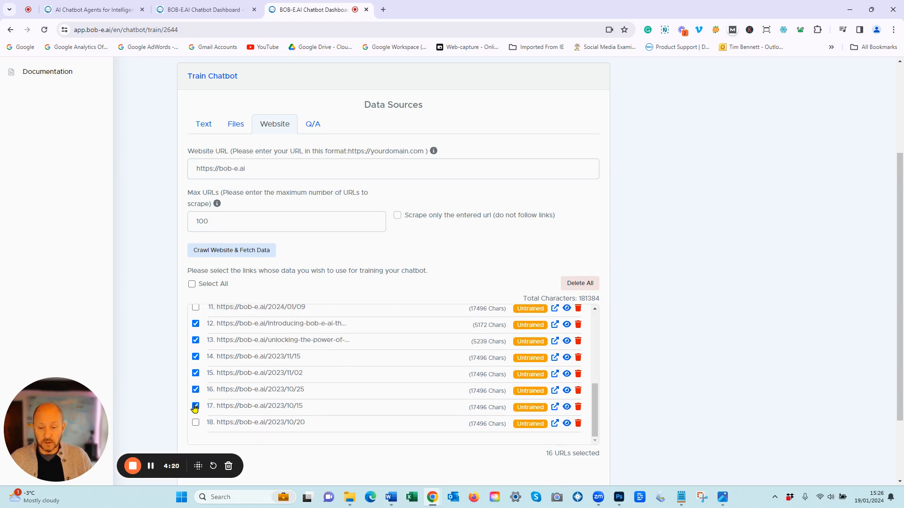
pyautogui.click(196, 390)
pyautogui.click(195, 407)
pyautogui.click(196, 374)
pyautogui.click(195, 358)
pyautogui.scroll(-2, 711, 313)
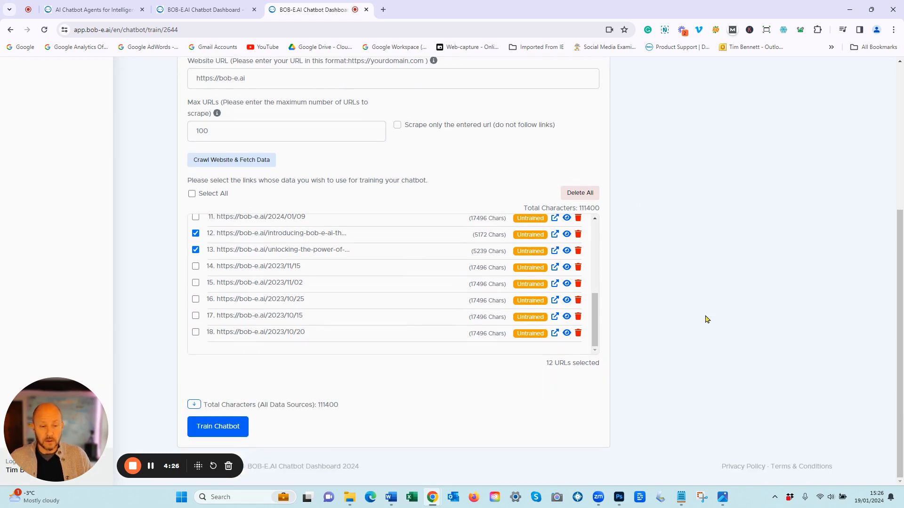
pyautogui.click(235, 431)
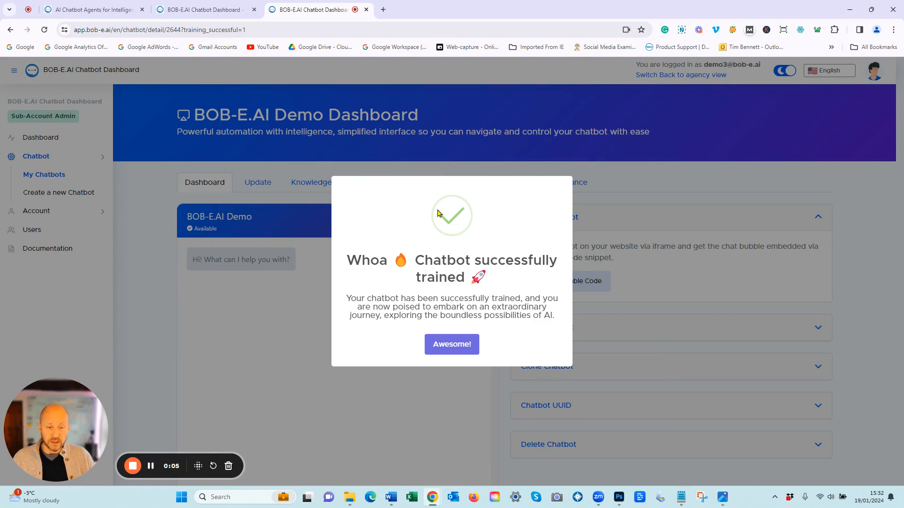
pyautogui.click(460, 348)
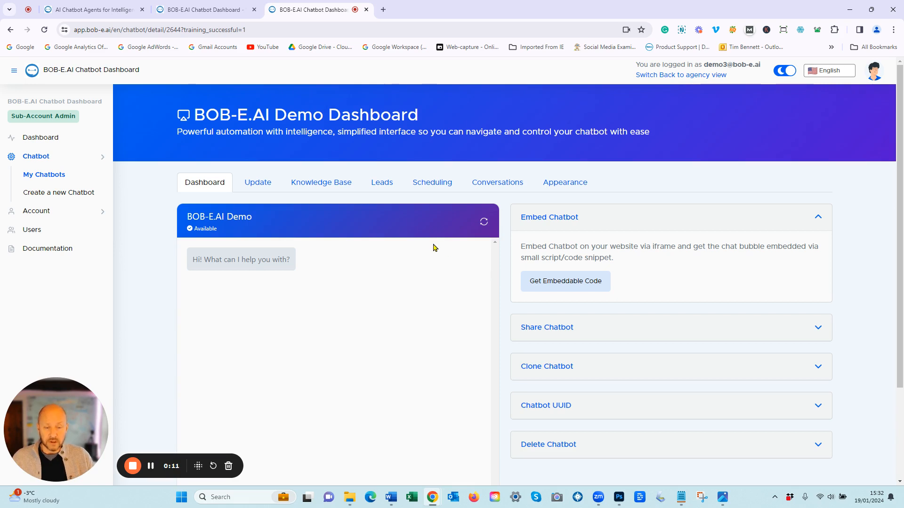
pyautogui.scroll(-3, 434, 247)
pyautogui.scroll(2, 436, 250)
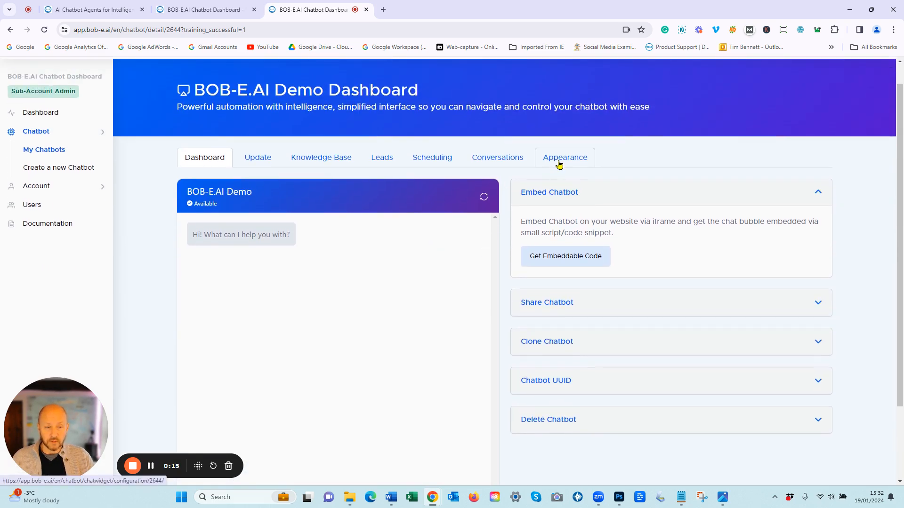
# Step: Review the chat widget appearance settings, with Super Fast typing and status messages on, and save them
pyautogui.scroll(-4, 214, 363)
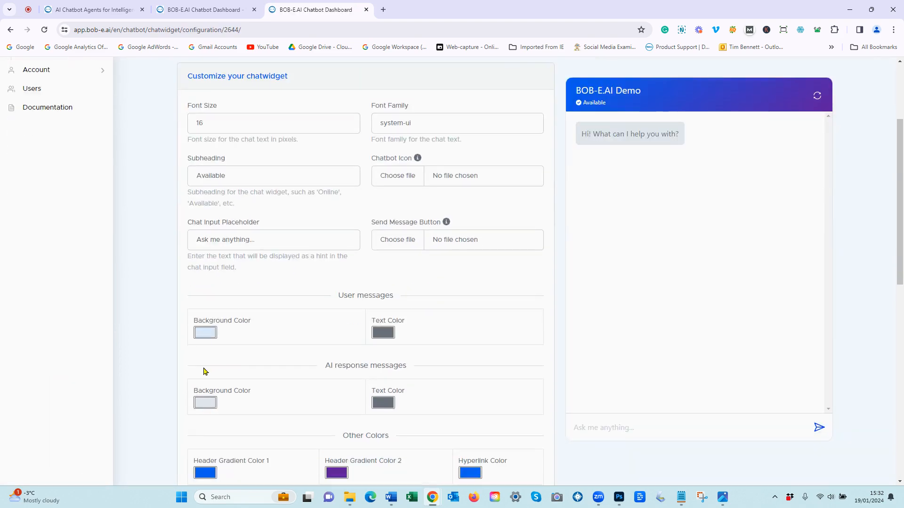
pyautogui.scroll(-4, 152, 386)
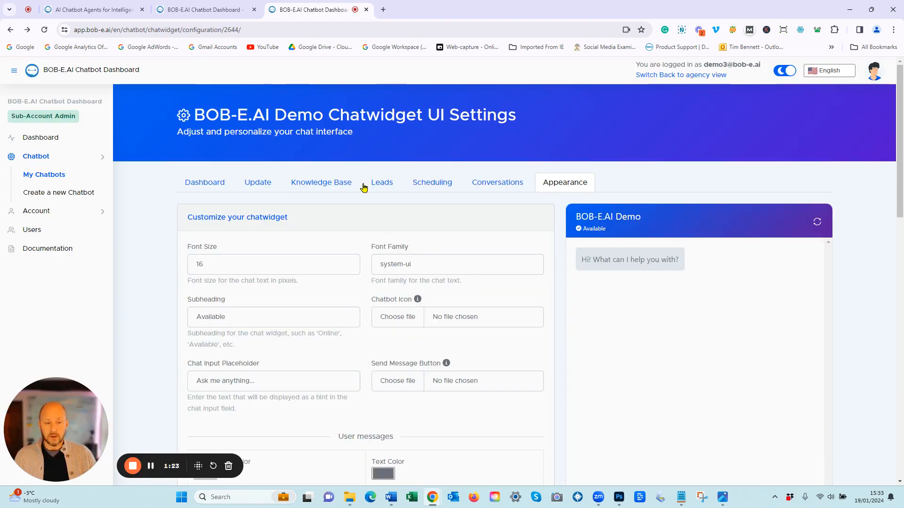
pyautogui.scroll(-3, 310, 231)
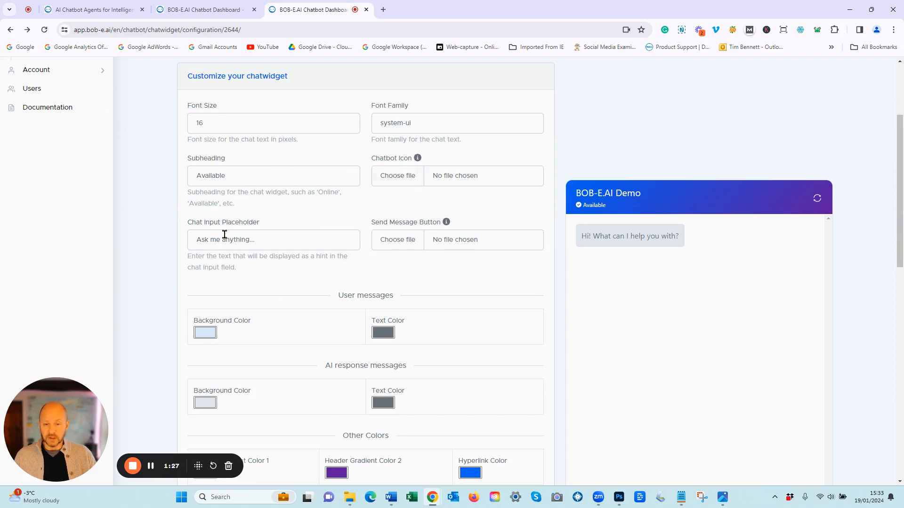
pyautogui.scroll(-2, 236, 258)
pyautogui.scroll(-4, 268, 254)
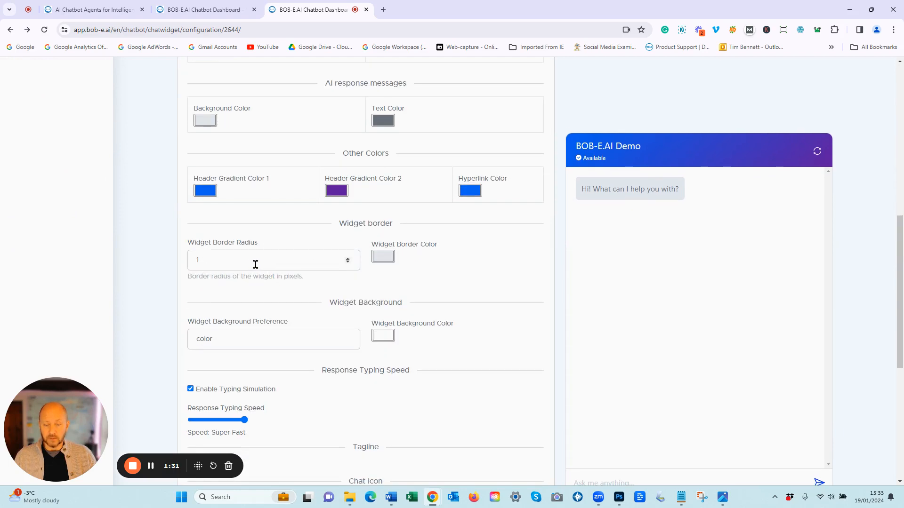
pyautogui.scroll(-1, 255, 275)
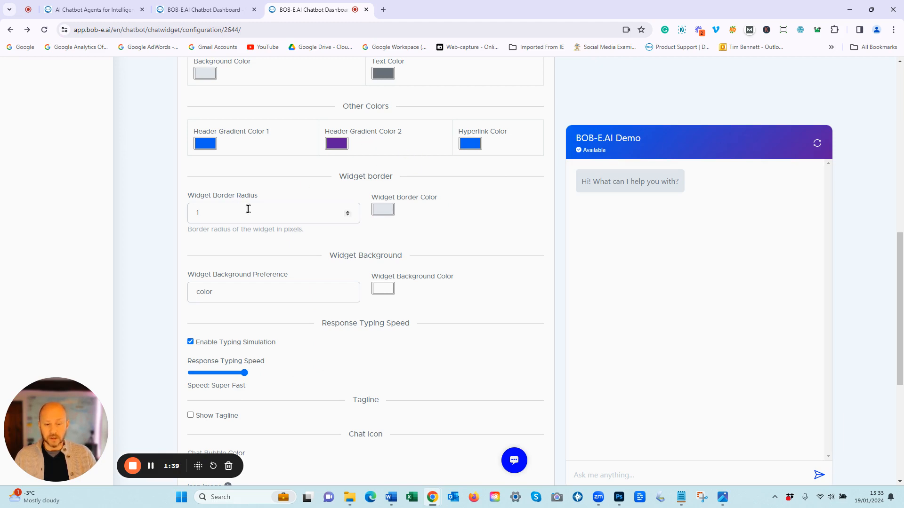
pyautogui.scroll(-5, 268, 235)
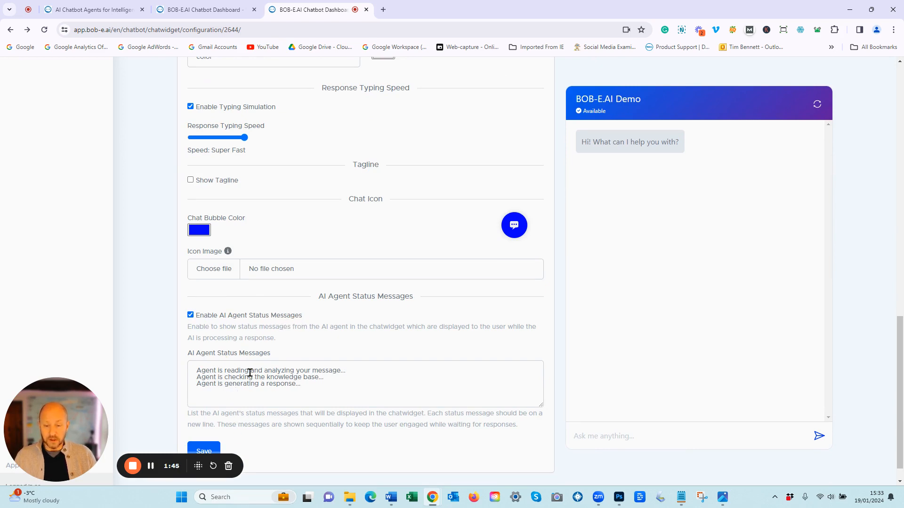
pyautogui.click(206, 451)
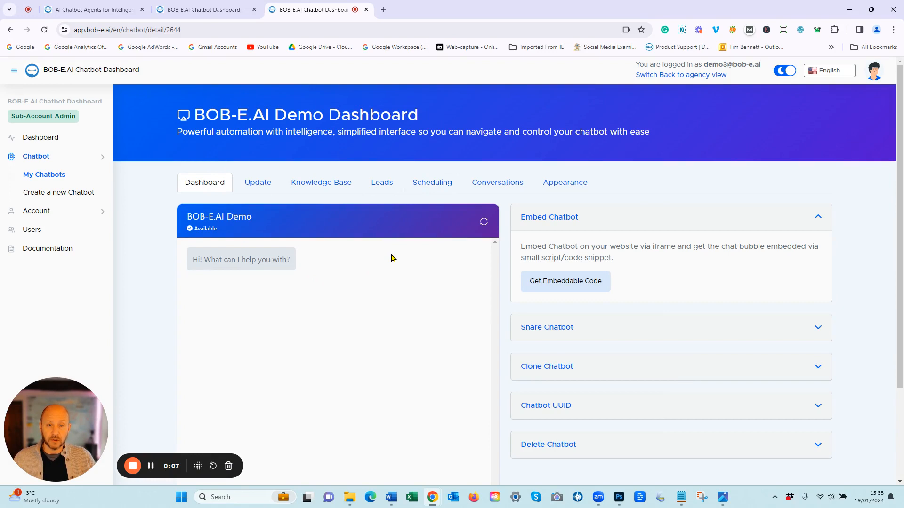
# Step: Ask the test chat 'tell me what bob-e.ai chatbots can do', fixing the 'waht' typo first
pyautogui.scroll(-2, 391, 258)
pyautogui.scroll(-1, 337, 386)
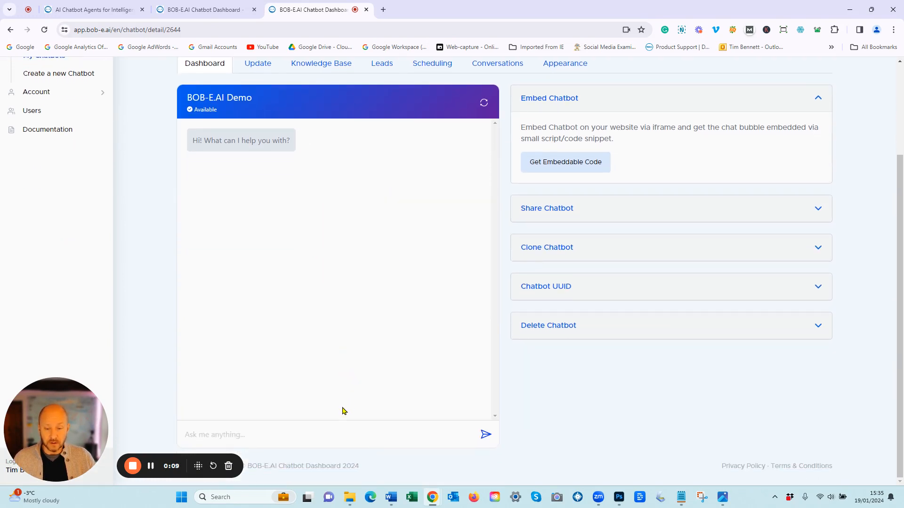
pyautogui.click(276, 431)
pyautogui.write('tell me waht bob-e.ai')
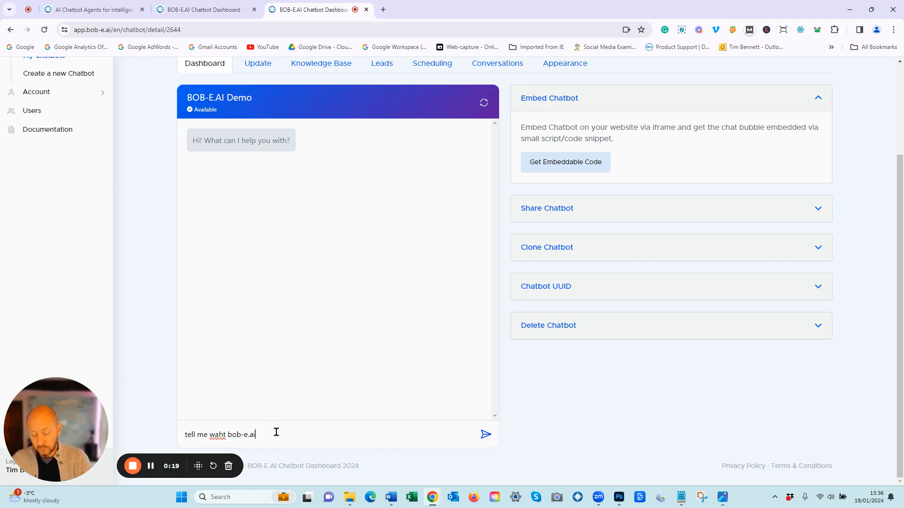
pyautogui.write('bots can do')
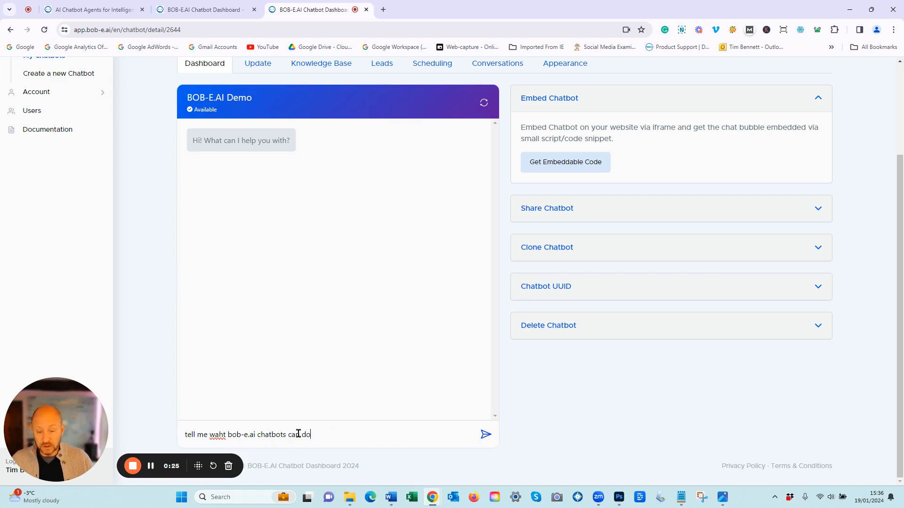
pyautogui.click(218, 438)
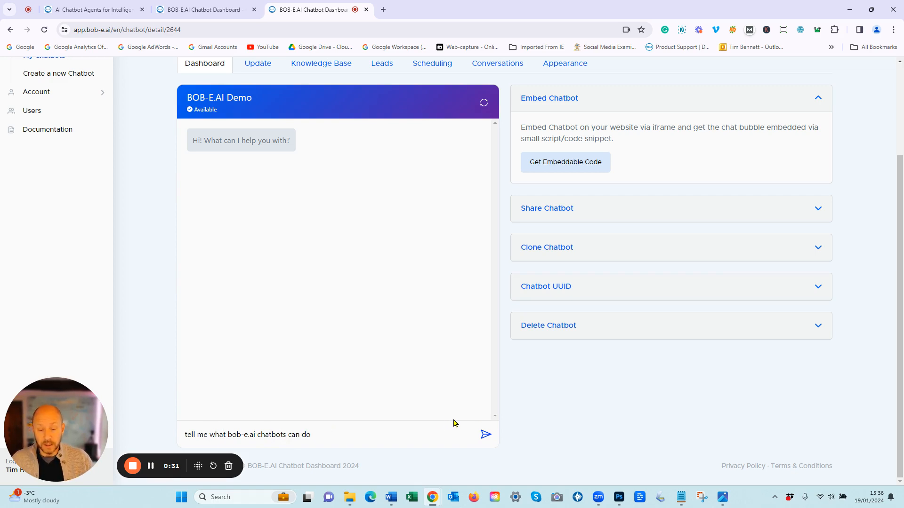
pyautogui.click(480, 434)
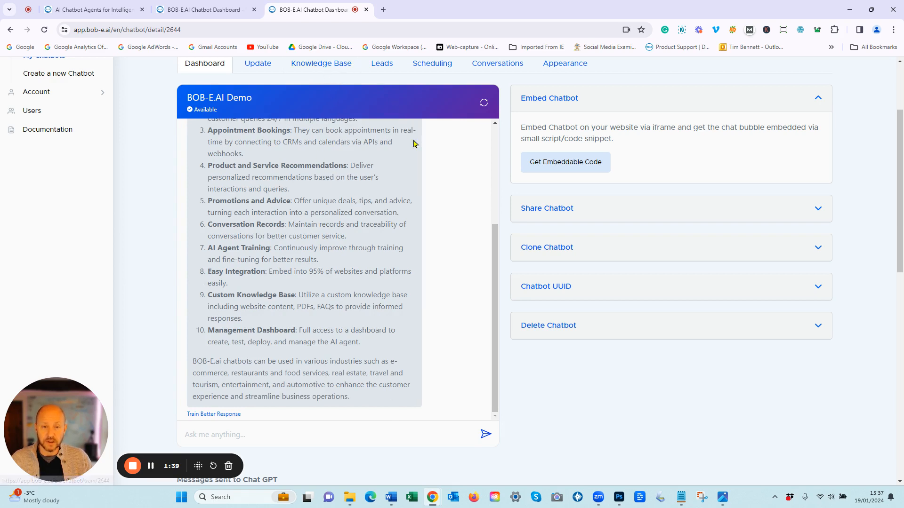
# Step: Scroll back up through the bot's reply listing its ten capabilities, from Lead Generation onward
pyautogui.scroll(2, 414, 143)
pyautogui.scroll(1, 504, 156)
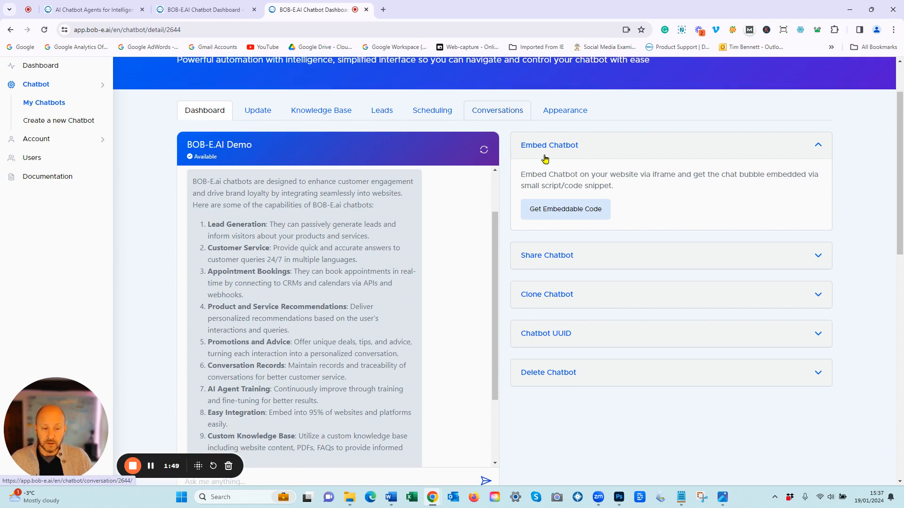
# Step: Generate BOB-E.AI Demo's public shareable link from the Share Chatbot options, then close it
pyautogui.click(595, 266)
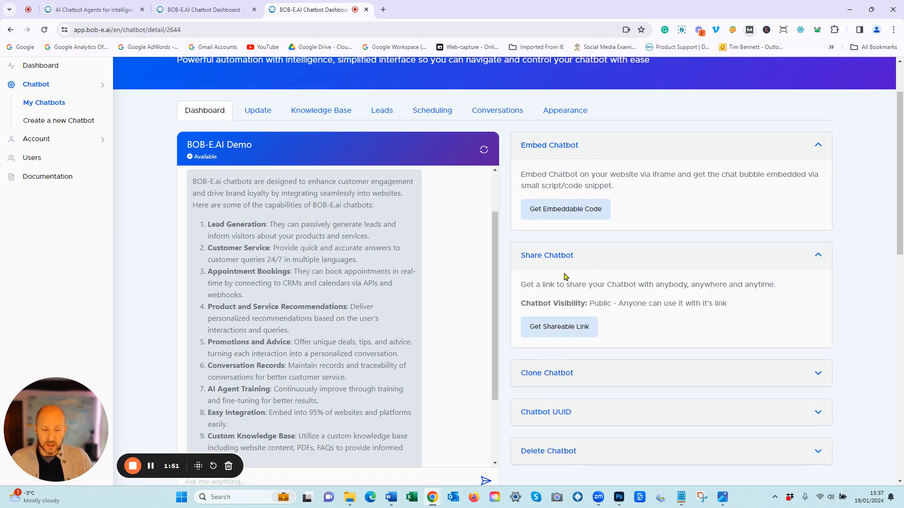
pyautogui.click(576, 328)
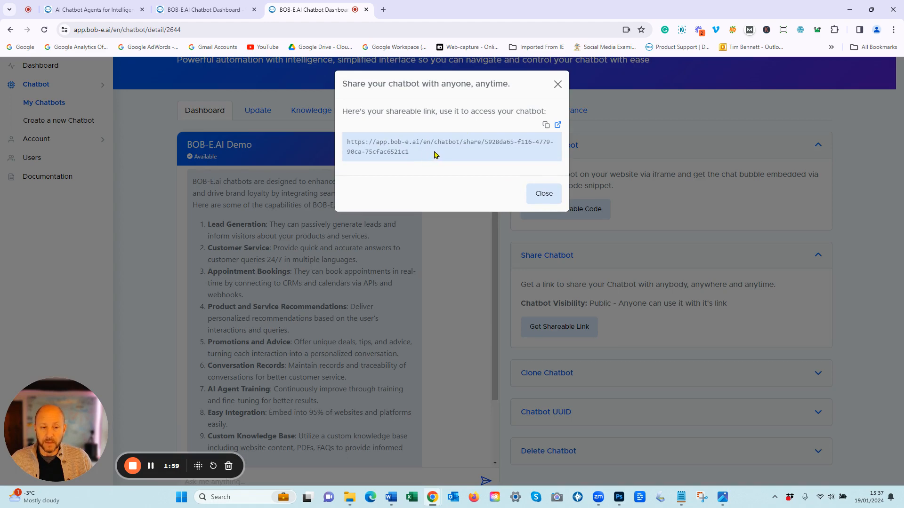
pyautogui.click(541, 193)
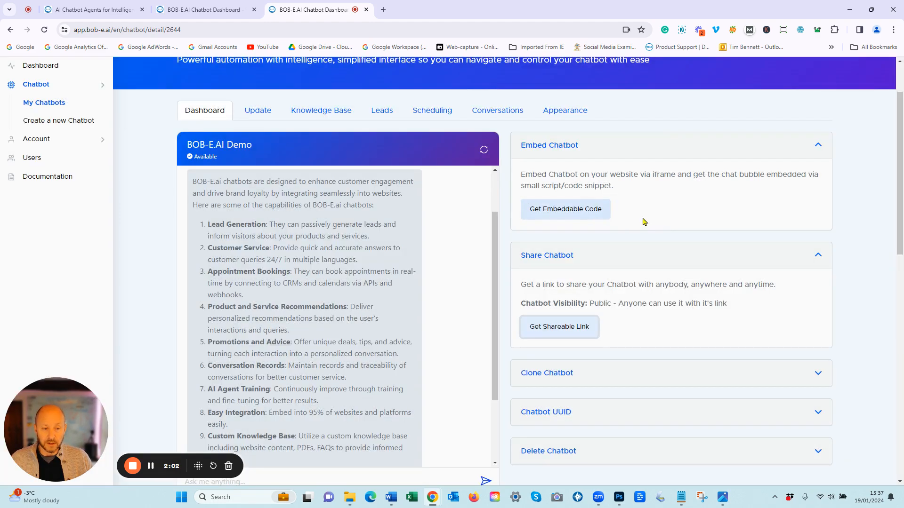
# Step: Display the iframe and chat-bubble embed code, then switch to the bob-e.ai homepage
pyautogui.click(586, 215)
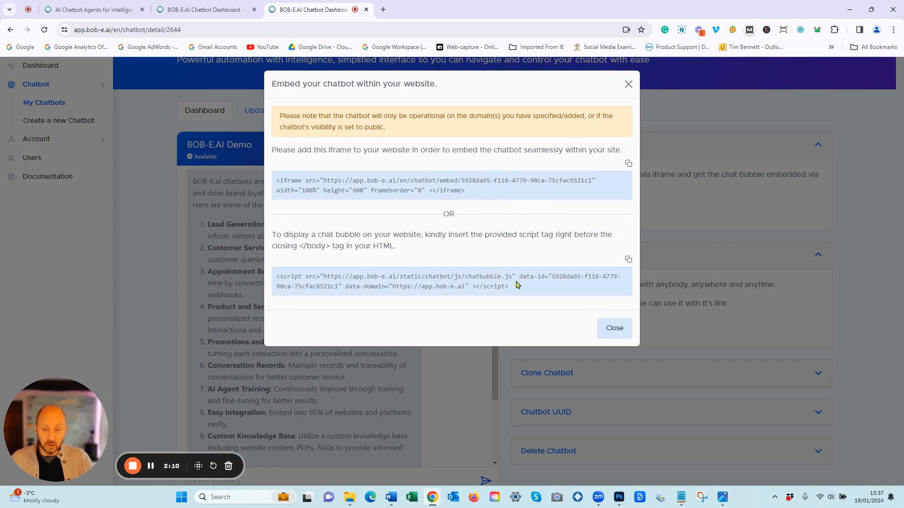
pyautogui.click(97, 11)
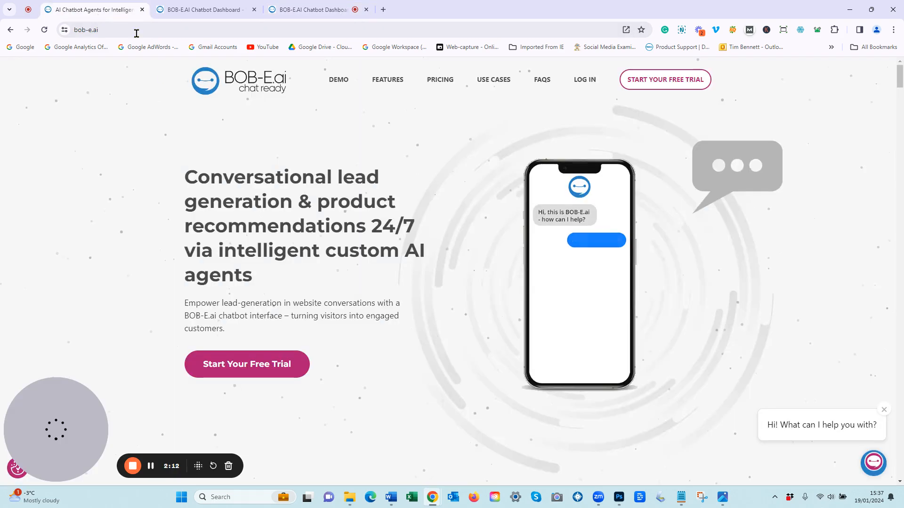
# Step: Ask the homepage chat widget 'Tell me what BOB-E.ai can do?' using its suggestion chip
pyautogui.click(807, 425)
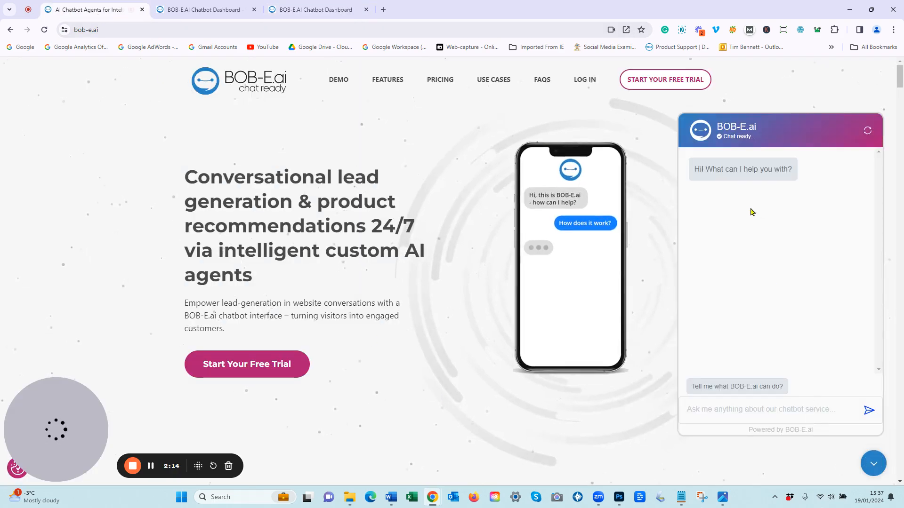
pyautogui.click(737, 386)
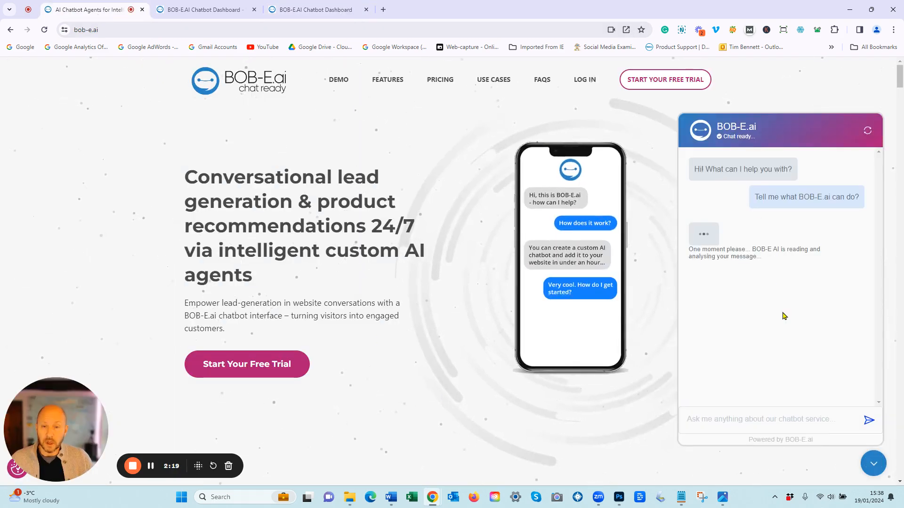